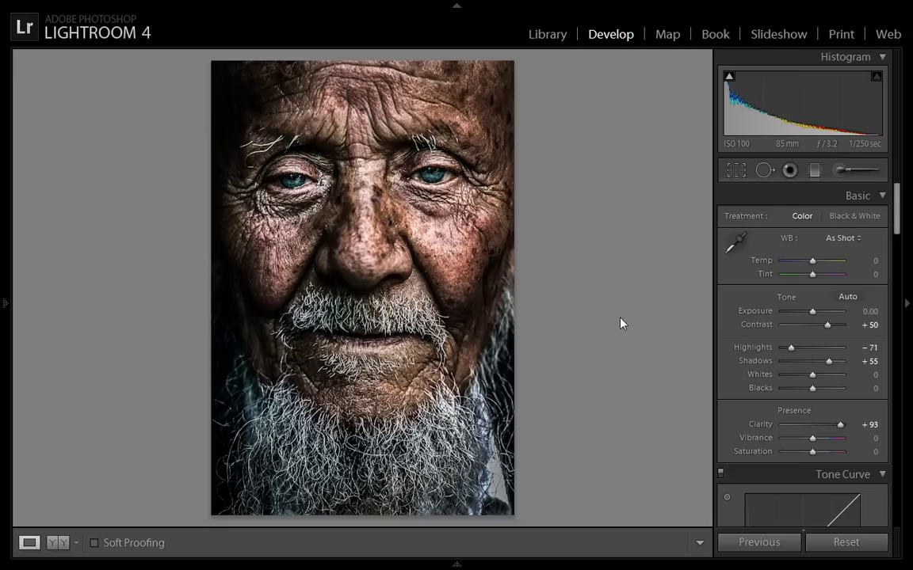
Step: Show the edited portrait beside its original in the Before/After view
click(58, 545)
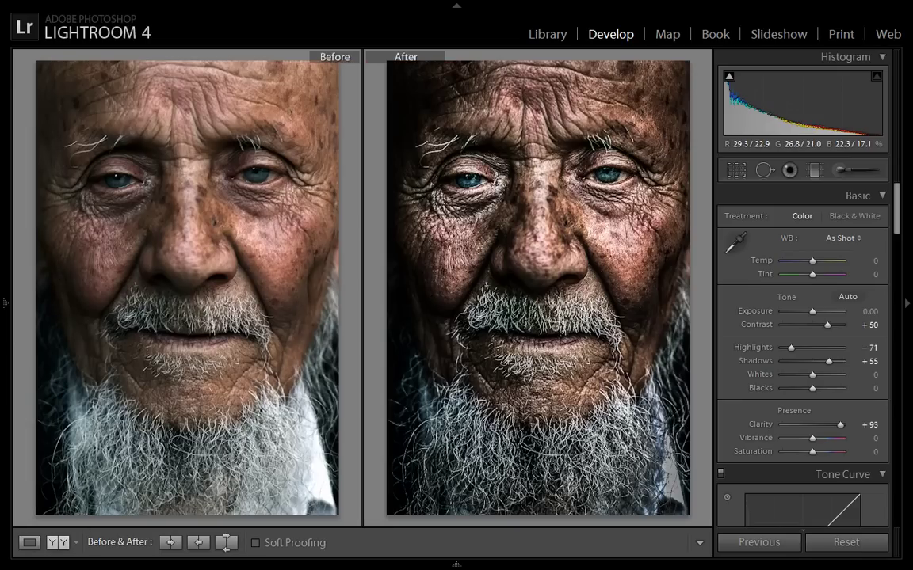
Step: Hide the bottom toolbar and both side panels so the comparison fills the window
key(t)
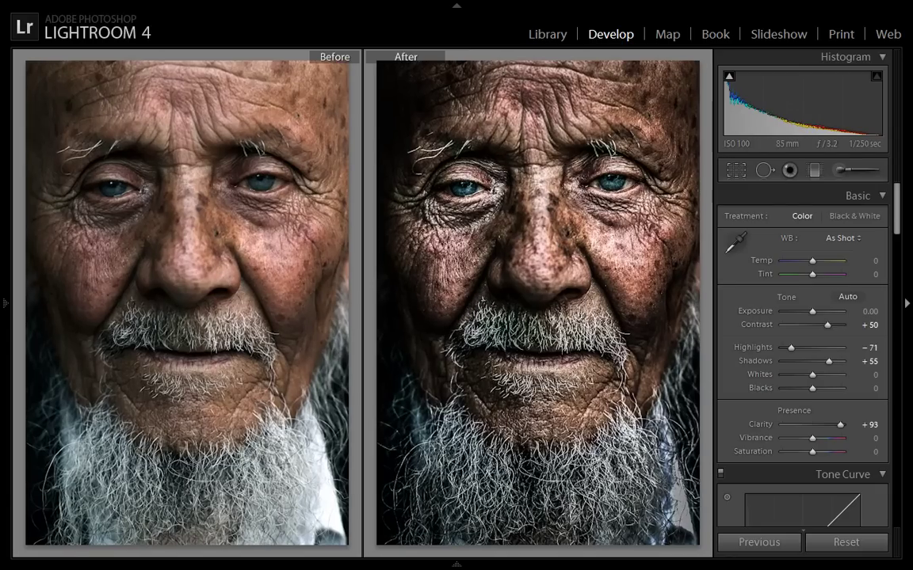
key(Tab)
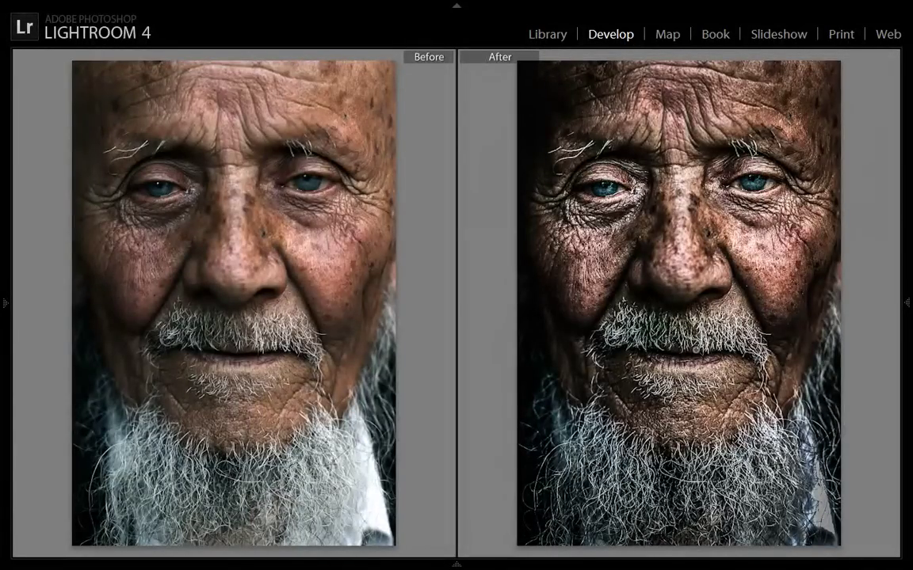
Step: Pin the Develop panel open beside the unedited photo and scroll to Presence and Tone Curve
mouse_move(908, 333)
click(908, 302)
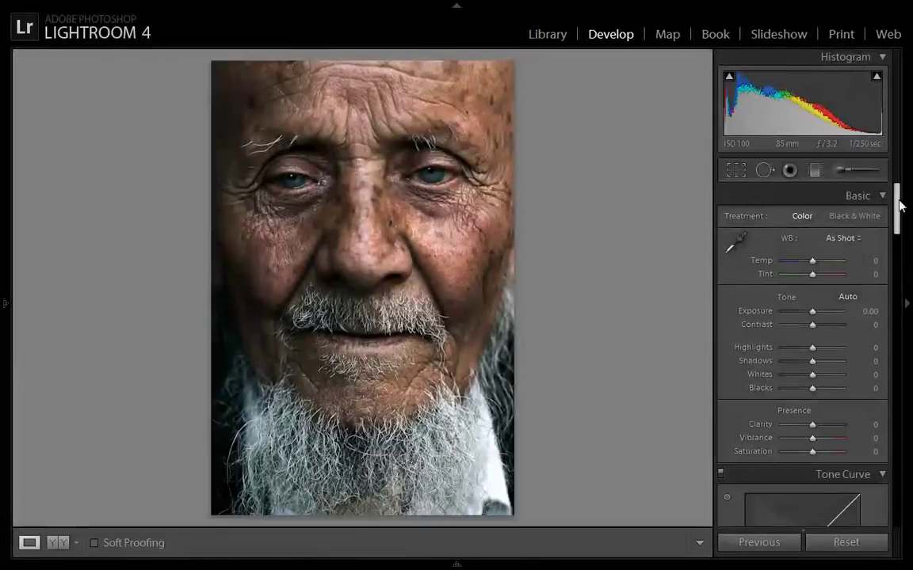
scroll(896, 198, down, 3)
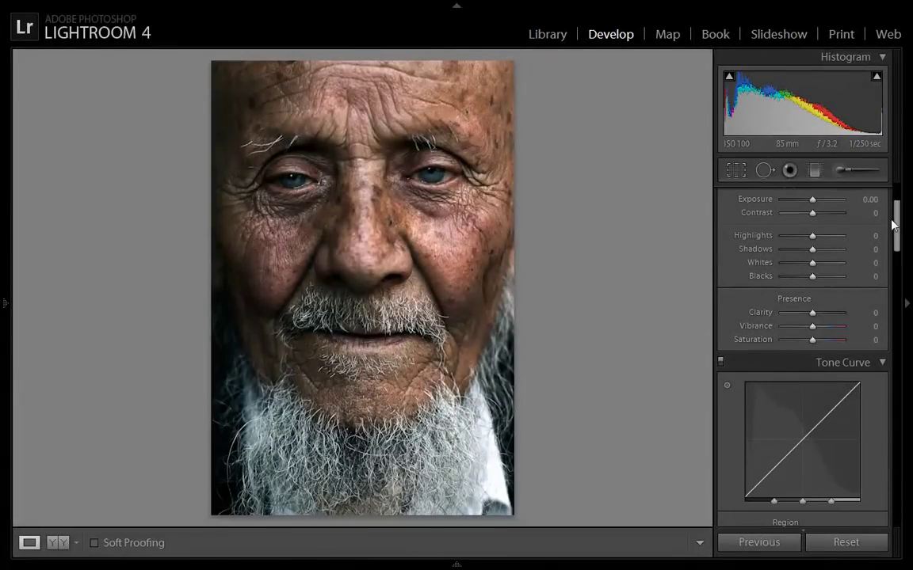
scroll(896, 207, up, 3)
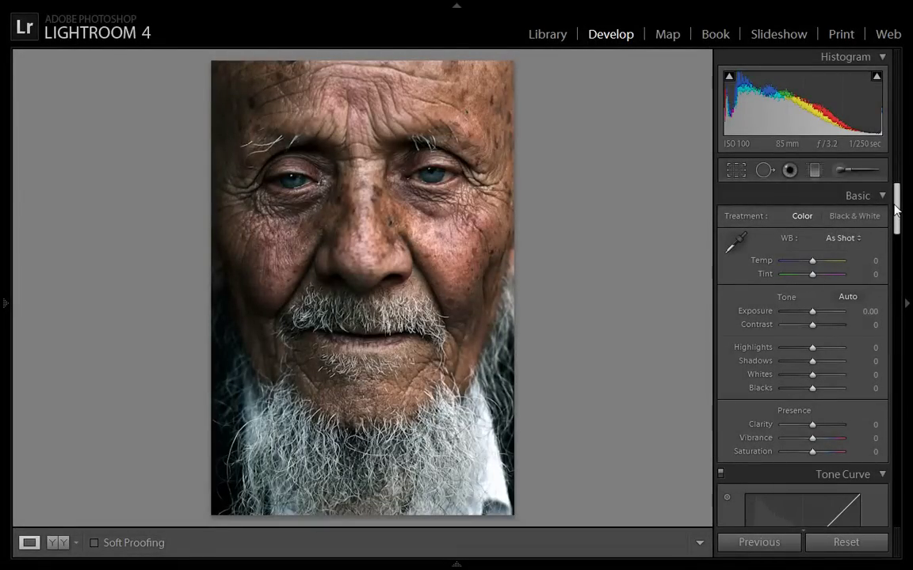
scroll(896, 222, down, 2)
scroll(897, 222, down, 4)
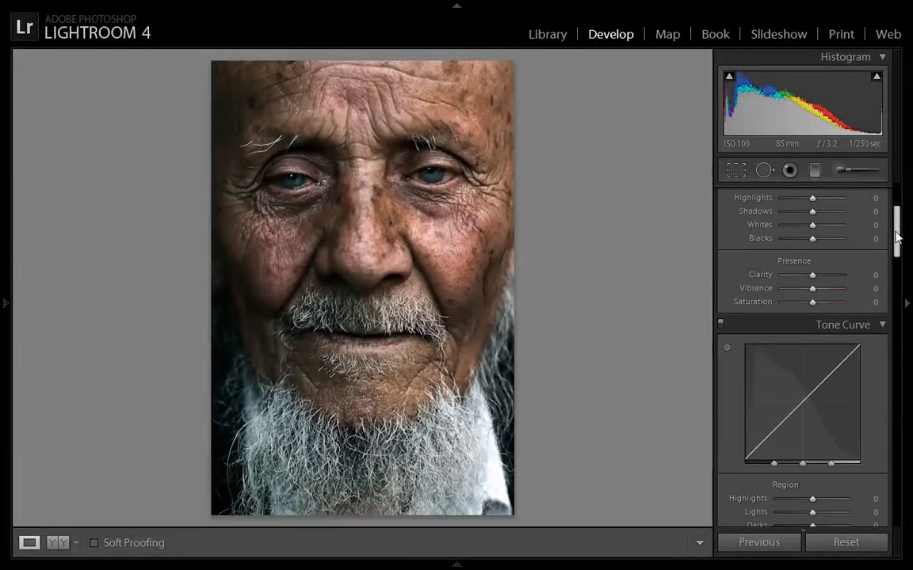
Step: Raise Basic Clarity to +81 and Detail Sharpening Amount to 96
drag(812, 275, 838, 277)
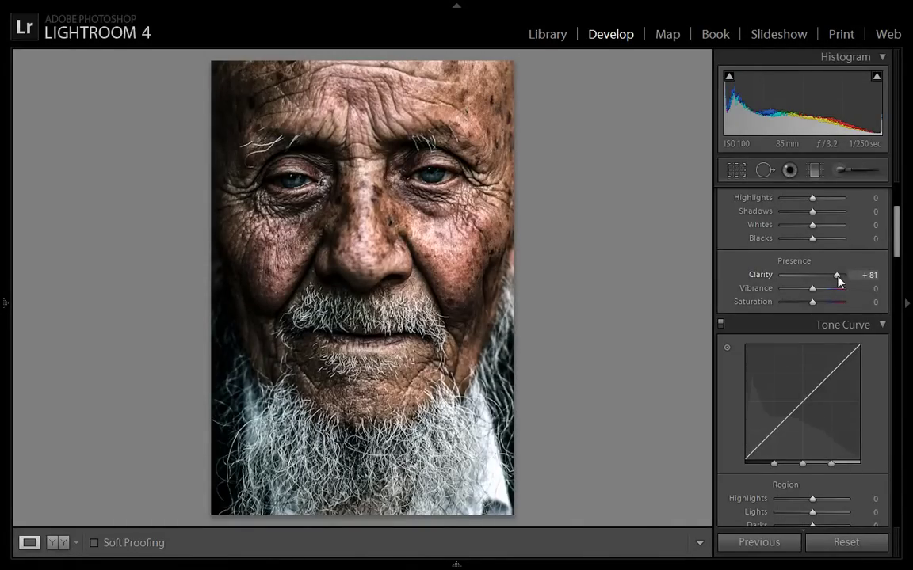
drag(896, 236, 893, 420)
drag(785, 275, 824, 277)
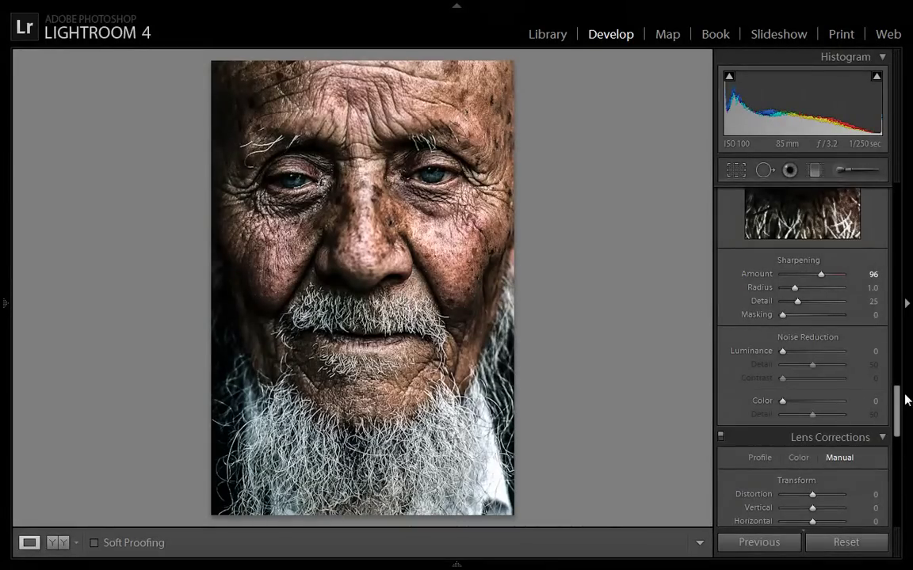
drag(899, 401, 899, 456)
click(840, 317)
Step: Add a Color Priority post-crop vignette with Amount −24 to darken the edges
click(785, 350)
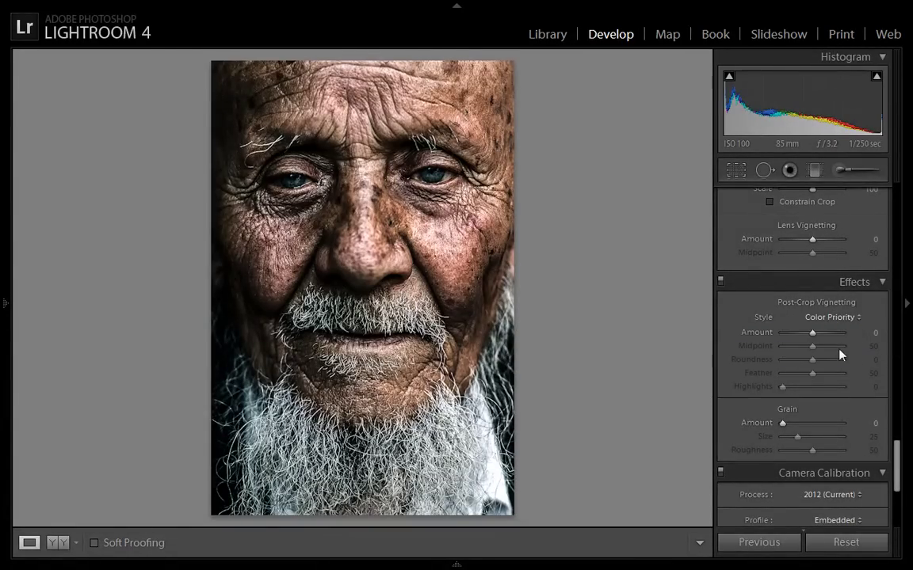
drag(812, 333, 805, 336)
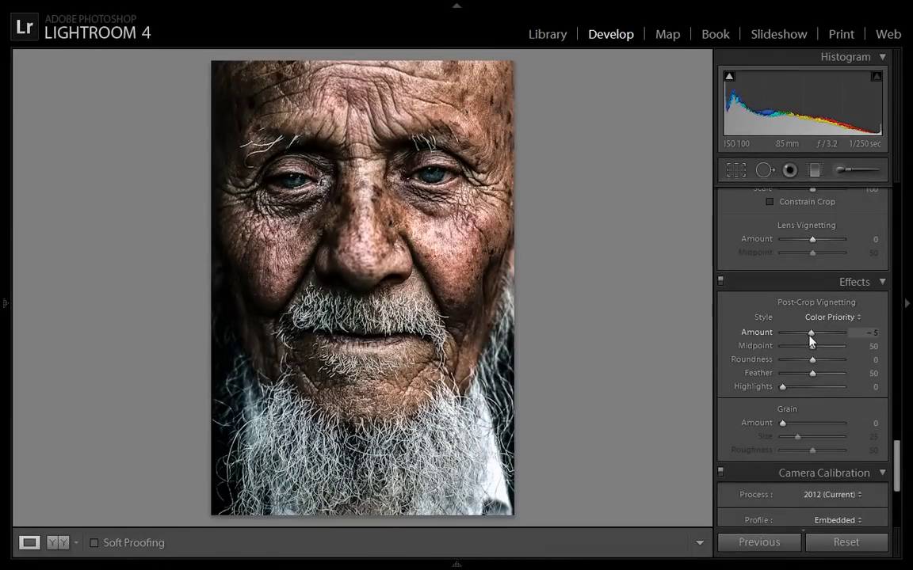
drag(811, 333, 805, 336)
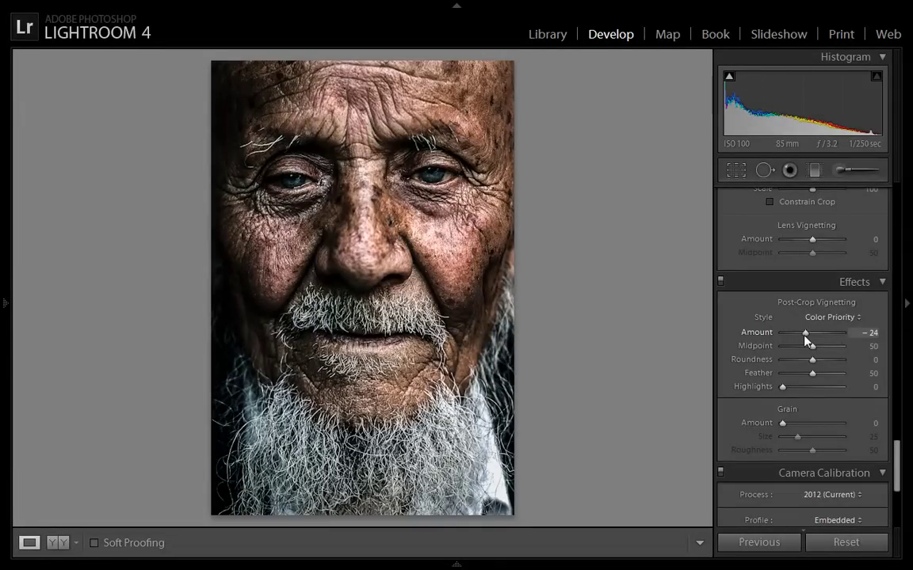
drag(900, 470, 902, 202)
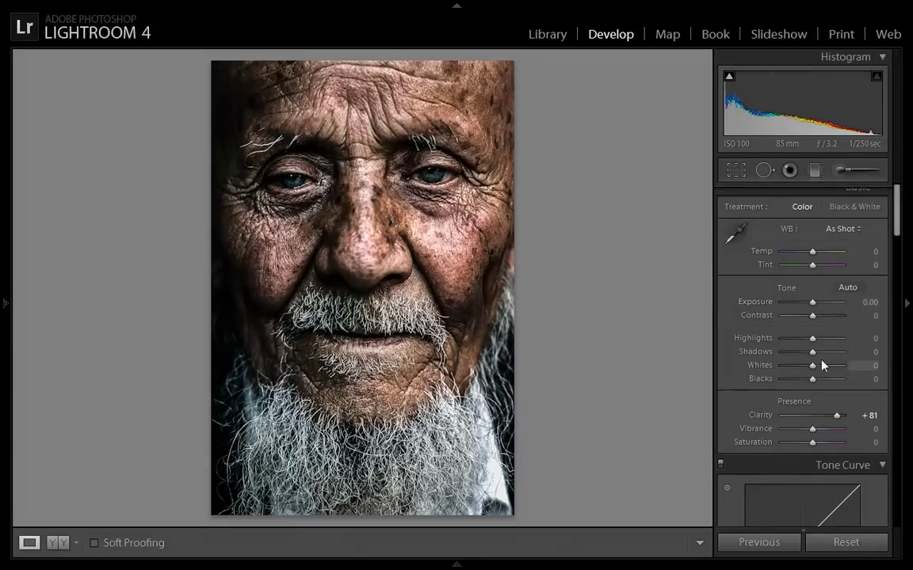
Step: Set Basic Highlights to −19 and Shadows to +33
mouse_move(812, 352)
mouse_down()
mouse_move(821, 353)
mouse_move(806, 342)
mouse_up()
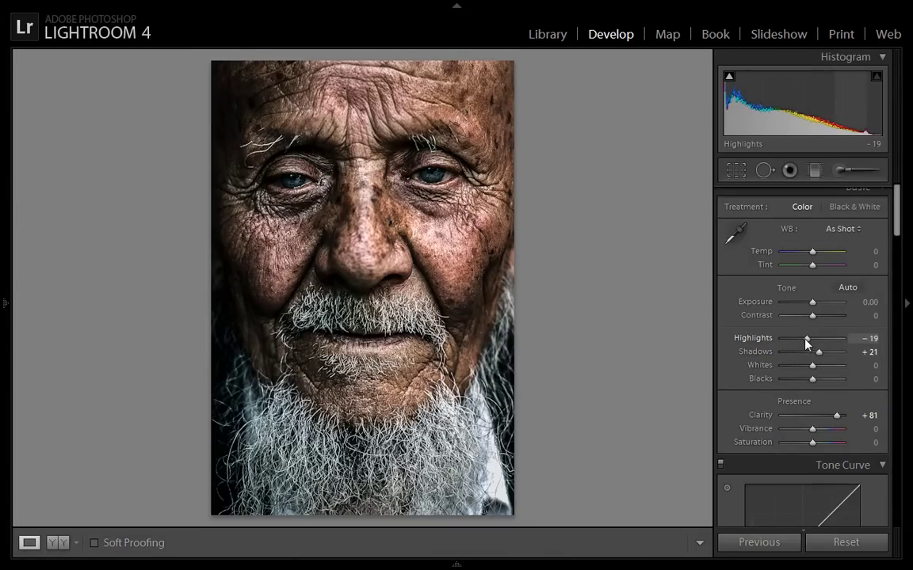
drag(821, 356, 824, 354)
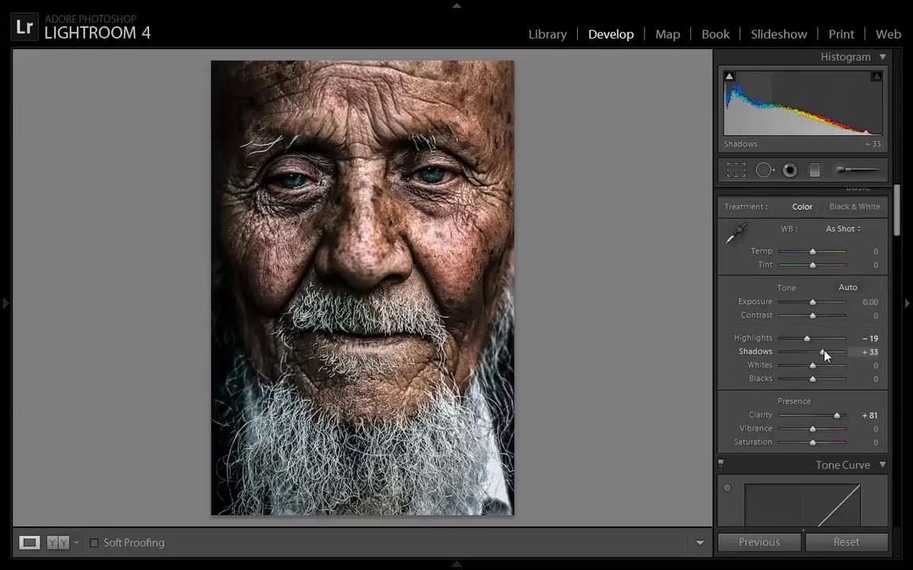
drag(896, 230, 898, 307)
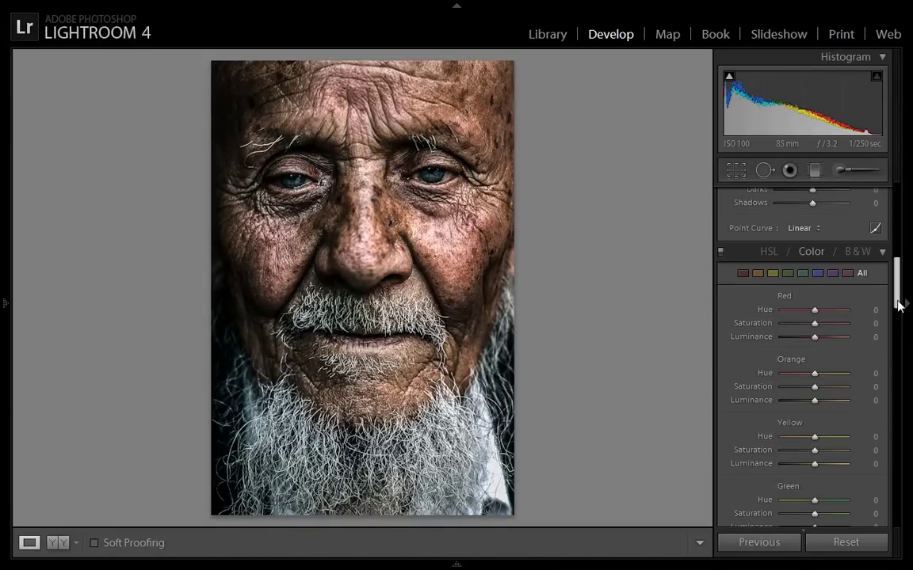
Step: Lower HSL Orange Saturation to −22 to mute the skin tones
drag(874, 390, 856, 390)
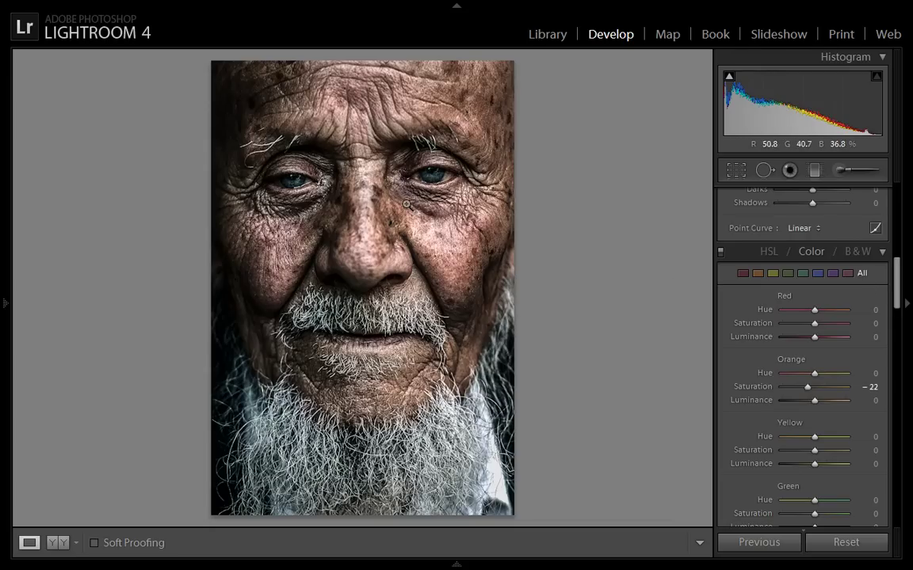
drag(895, 310, 893, 205)
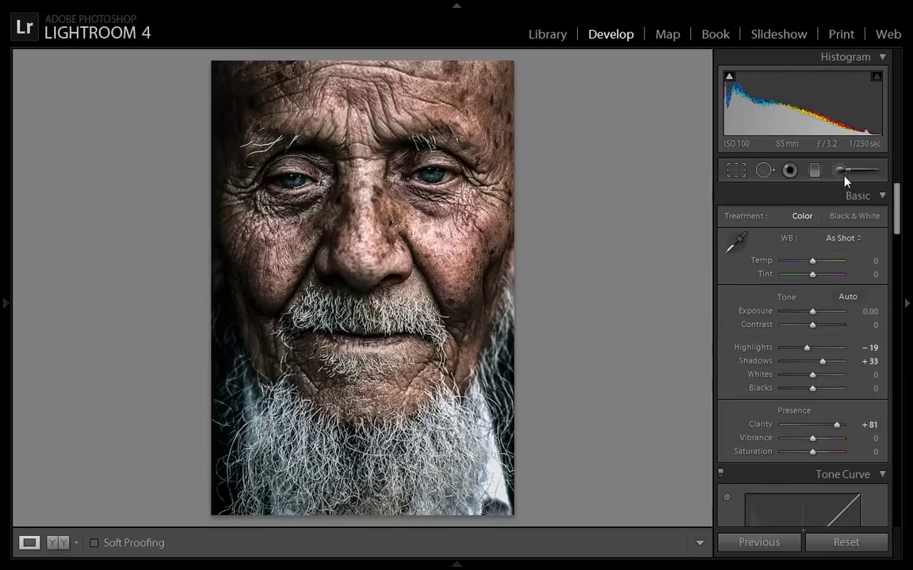
Step: Paint an Adjustment Brush with Exposure −1.15 and Clarity 43 around the lower beard
click(844, 176)
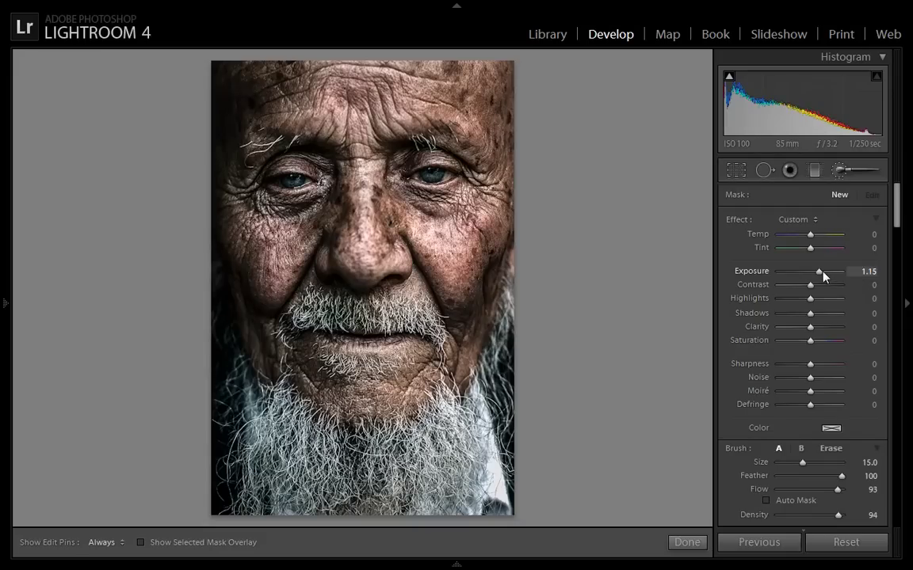
drag(820, 274, 801, 274)
drag(810, 330, 825, 333)
scroll(450, 466, up, 2)
scroll(450, 466, up, 1)
key(h)
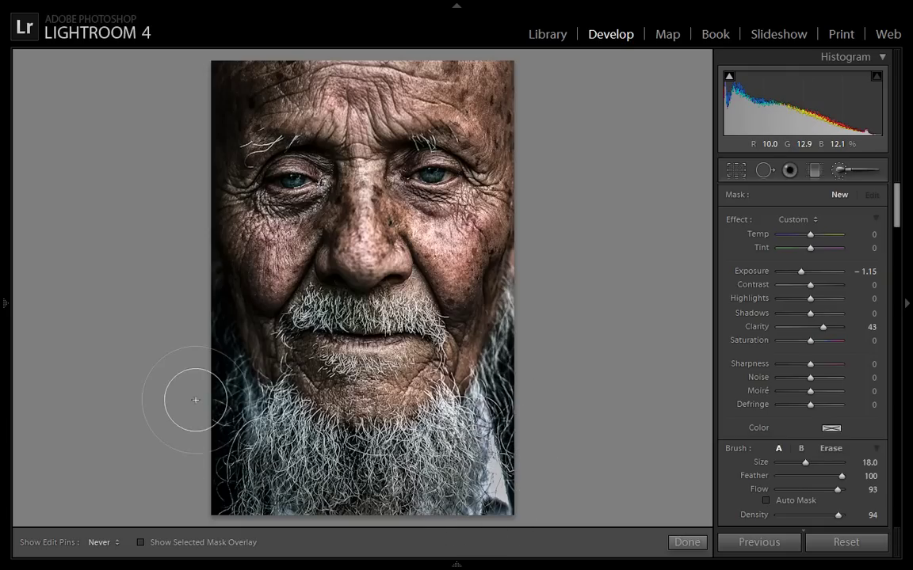
key(h)
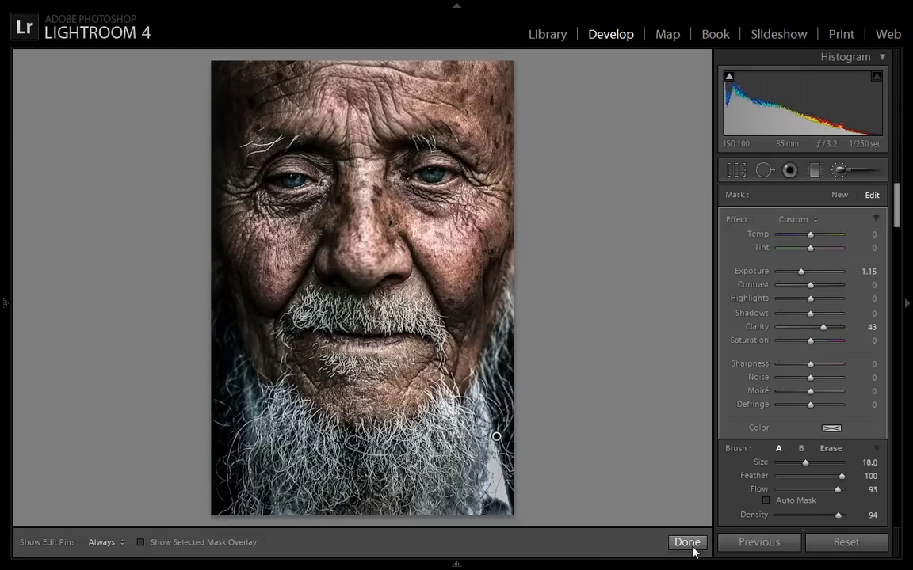
click(686, 543)
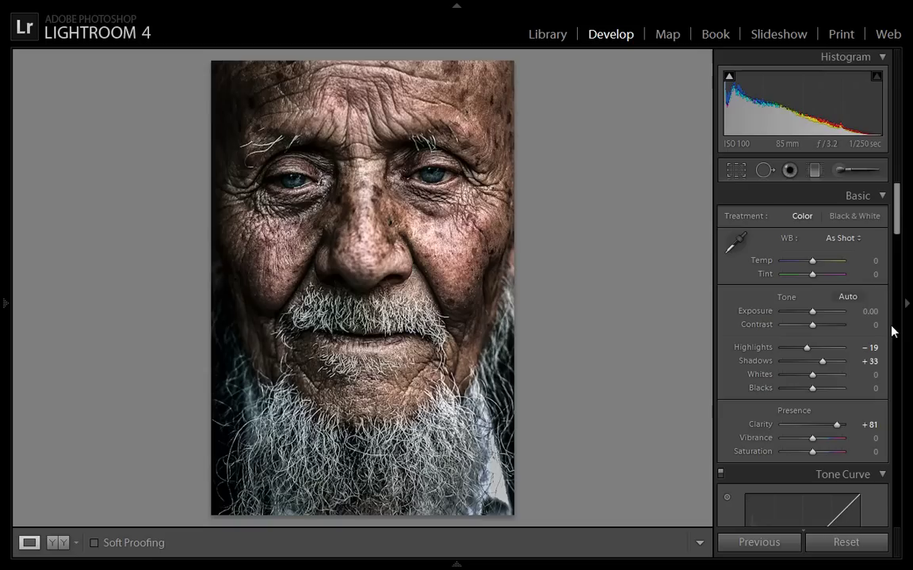
Step: Raise the Basic Clarity slider from +81 to its +100 maximum
drag(839, 426, 848, 429)
double_click(842, 429)
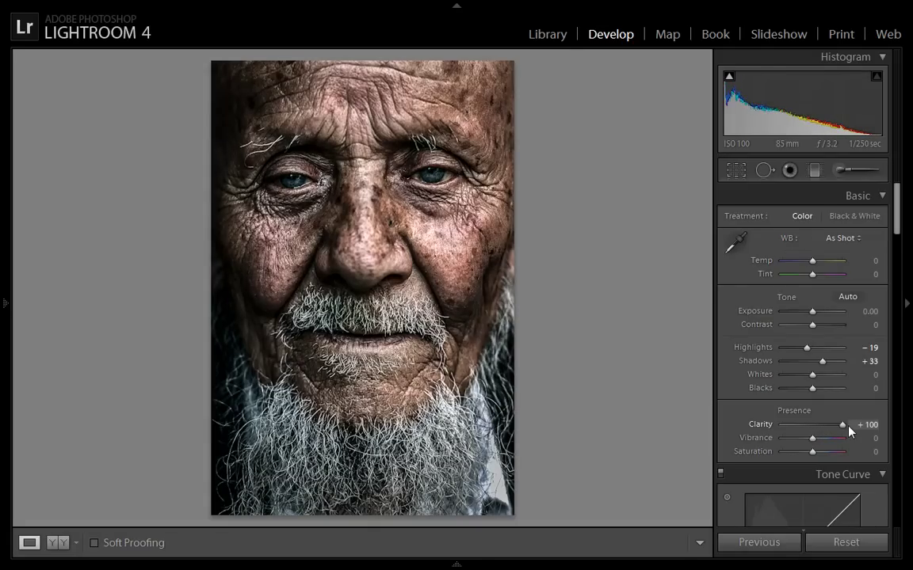